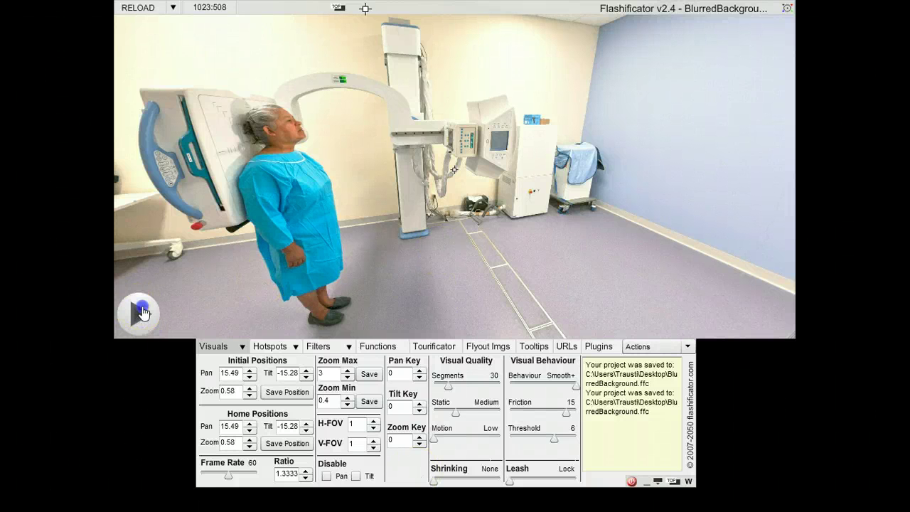
- Play the video hotspot over the panorama and show the Plugins Menu
click(398, 192)
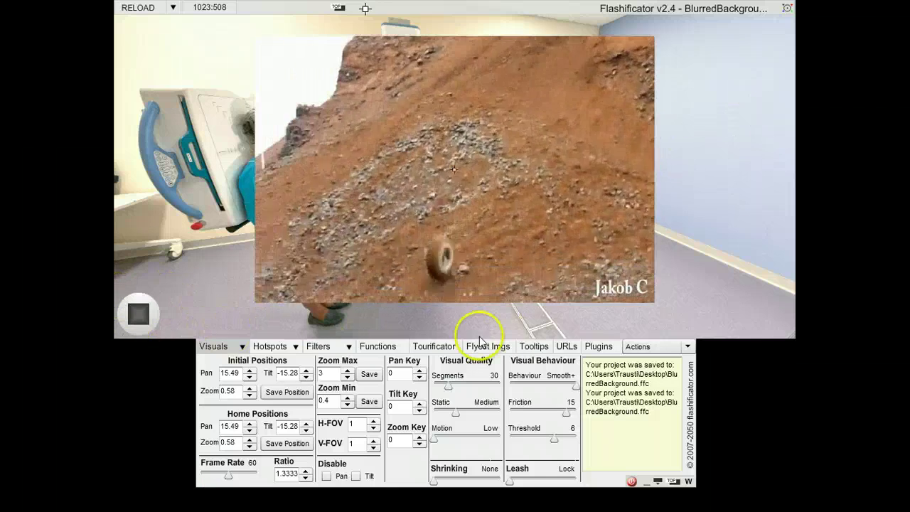
click(598, 346)
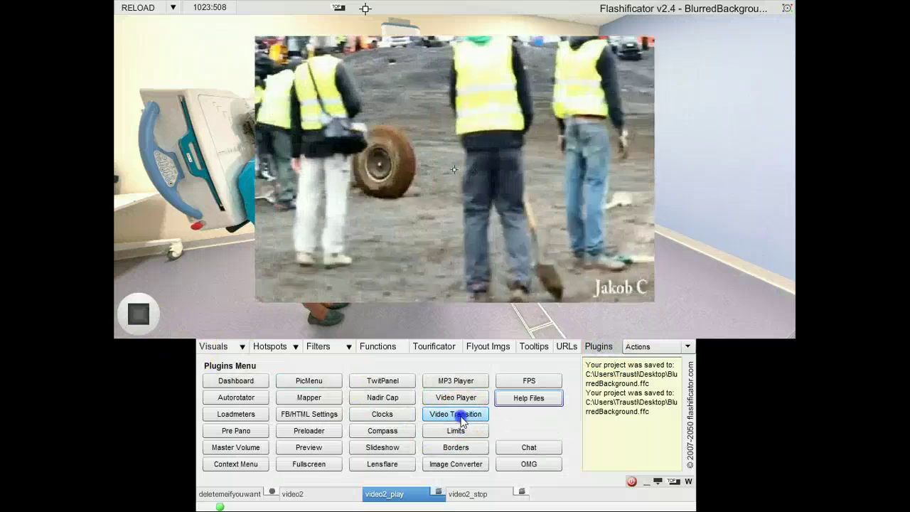
- Review the Video Transition and video2 Video Player settings, then stop the video
click(458, 415)
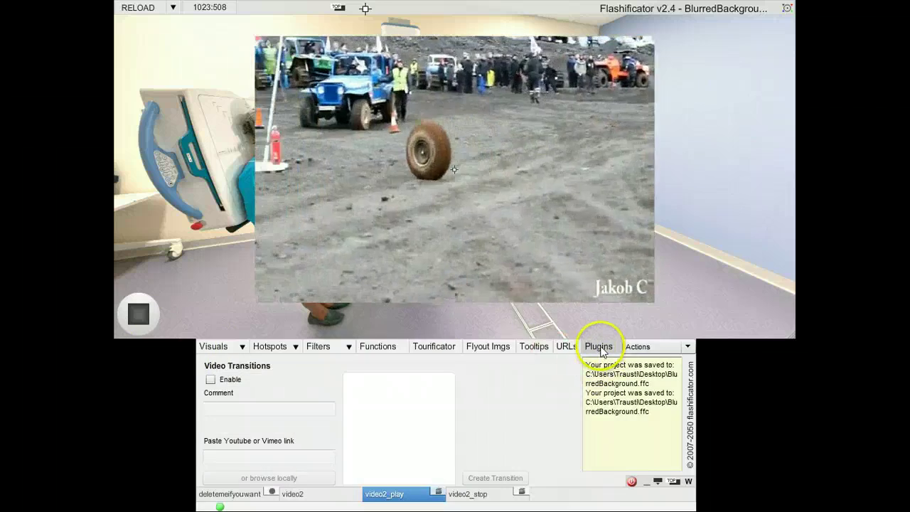
click(599, 346)
click(292, 493)
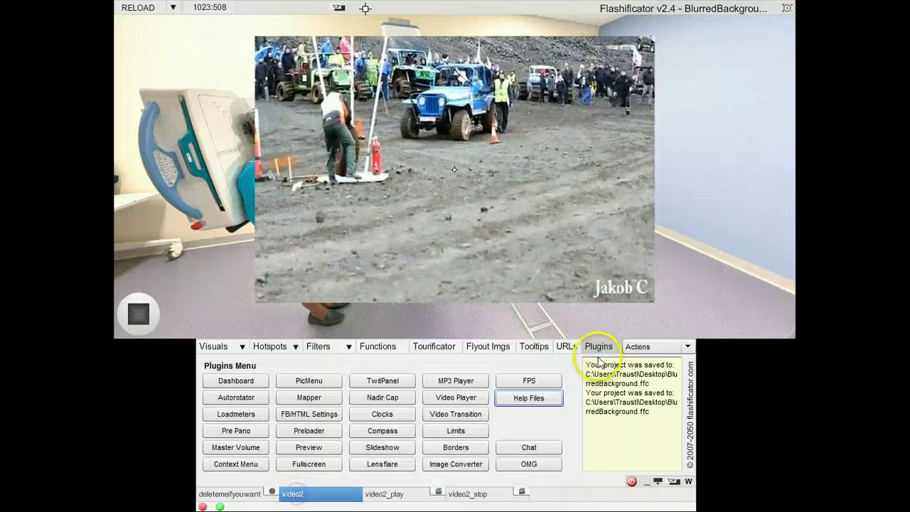
click(455, 398)
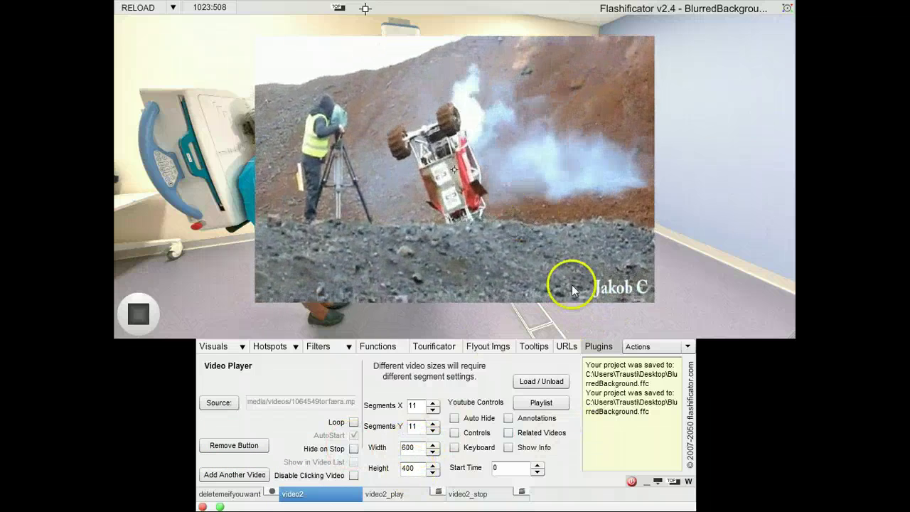
click(140, 313)
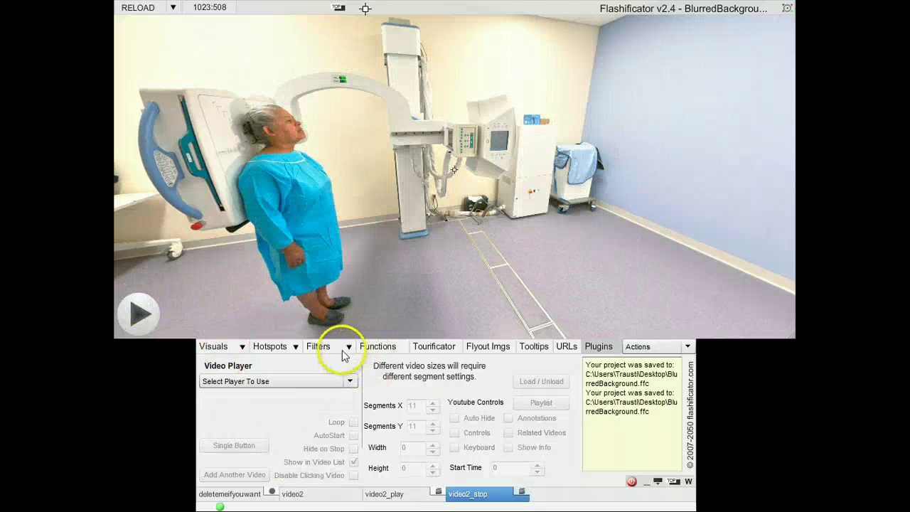
- Go from Functions to the Hotspots page and select the video2 clip
click(372, 347)
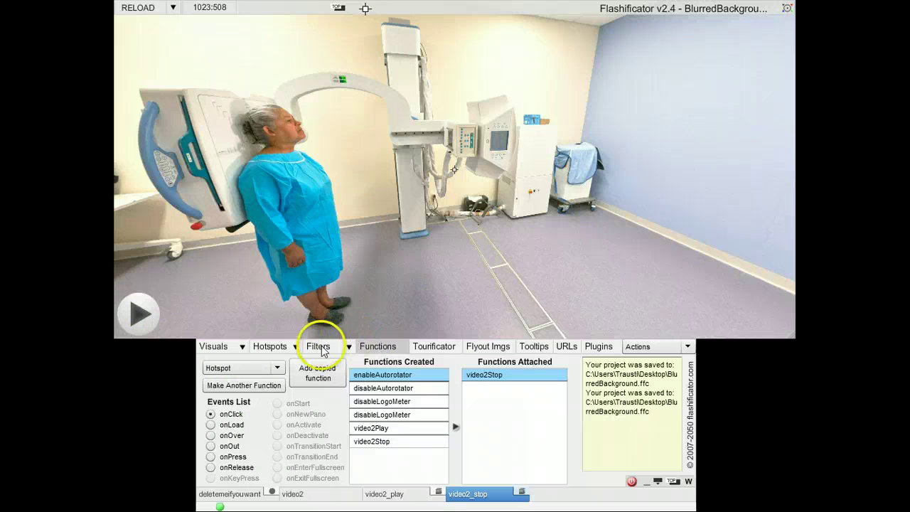
click(277, 347)
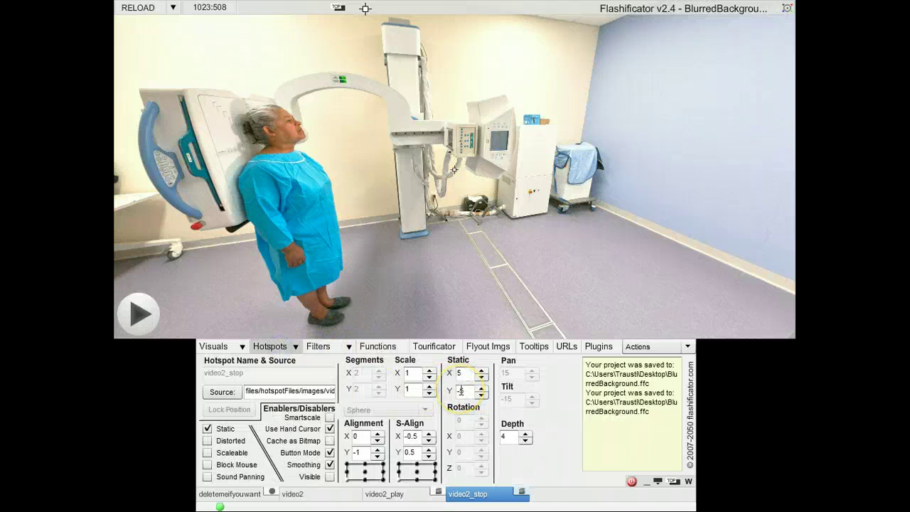
click(314, 496)
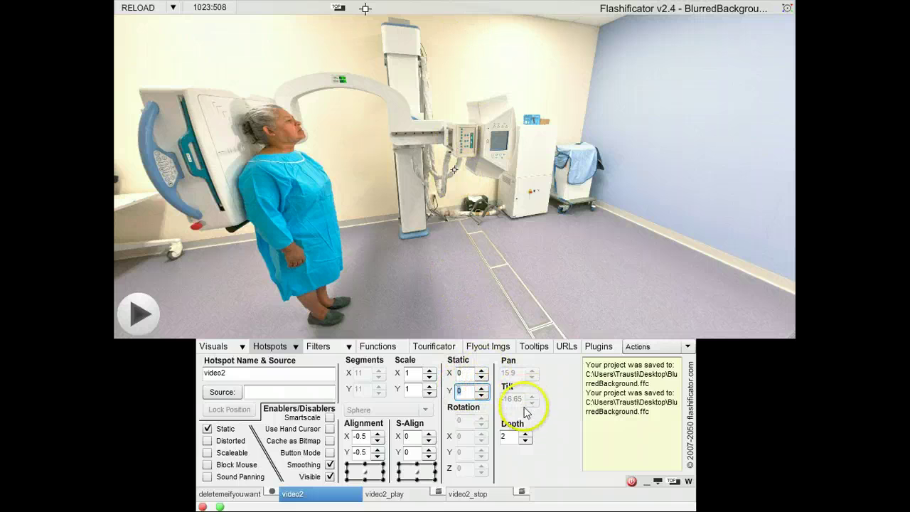
- Play the video and set video2's static Y offset to -700
click(139, 318)
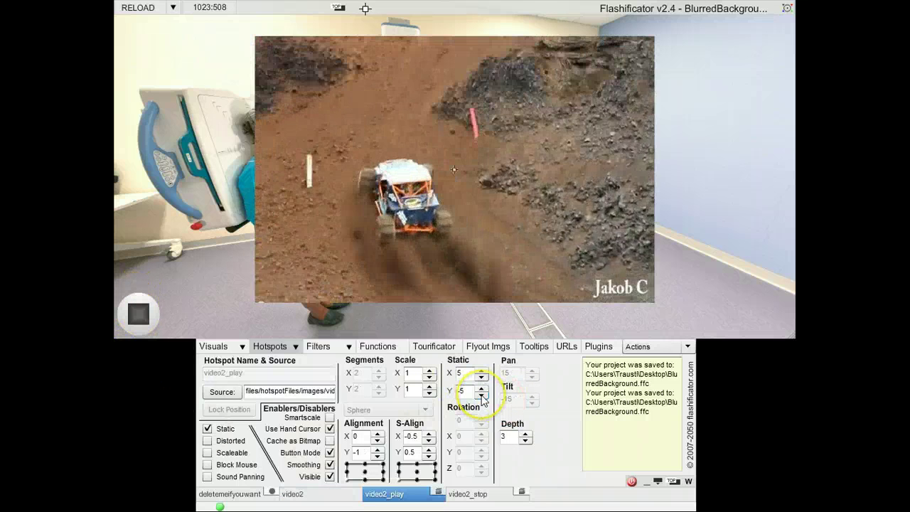
click(310, 290)
click(466, 388)
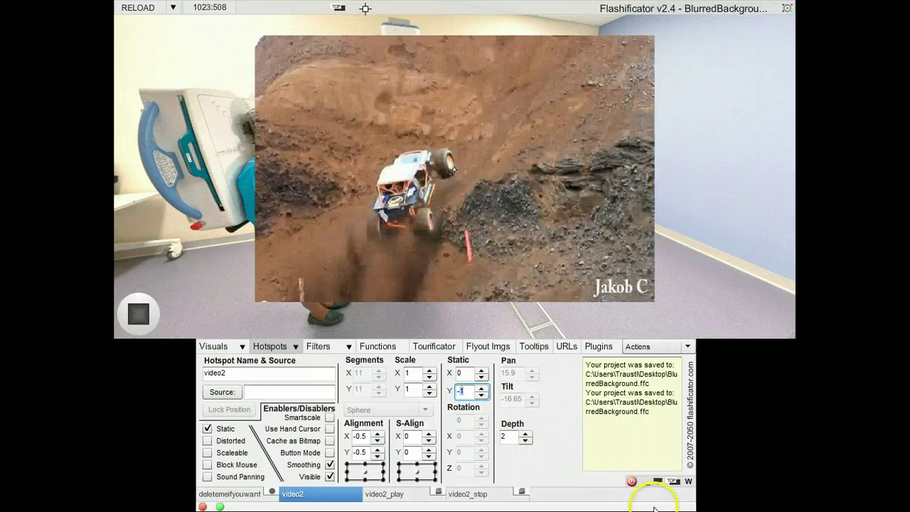
text(00)
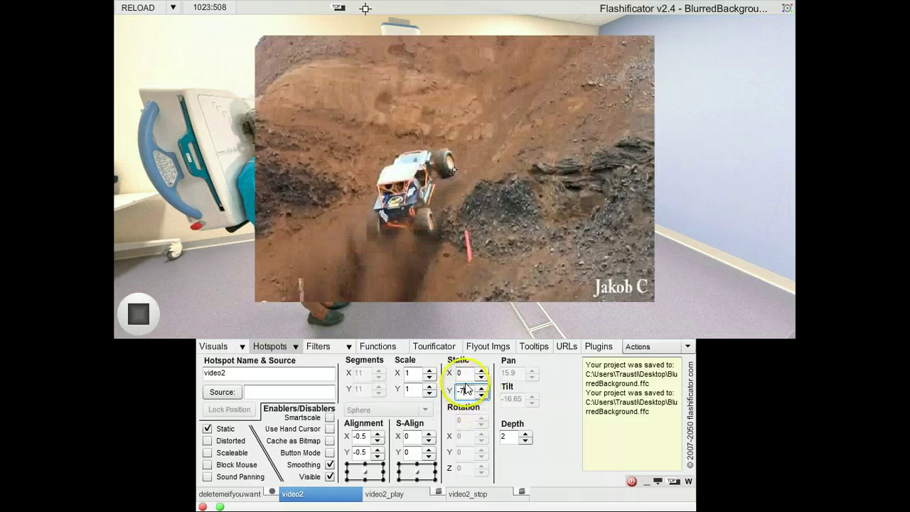
click(461, 373)
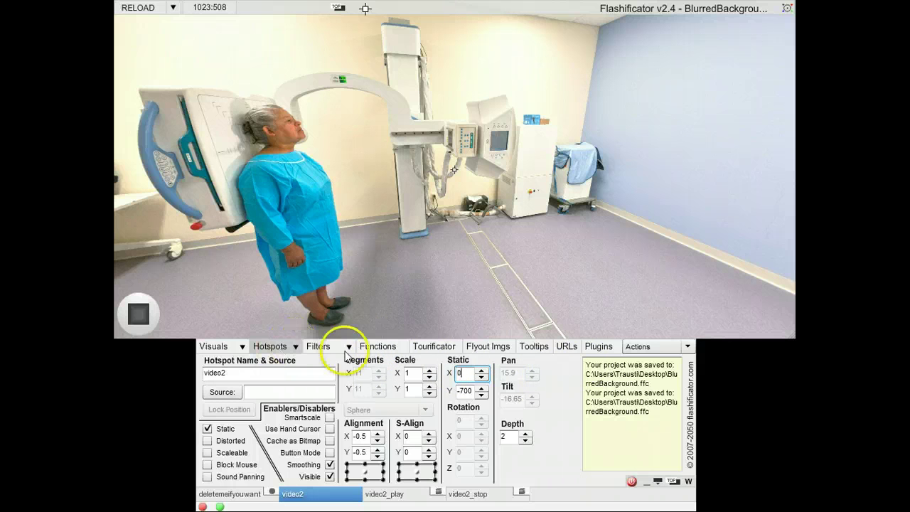
- Record a new function capturing video2.staticY=0
click(371, 346)
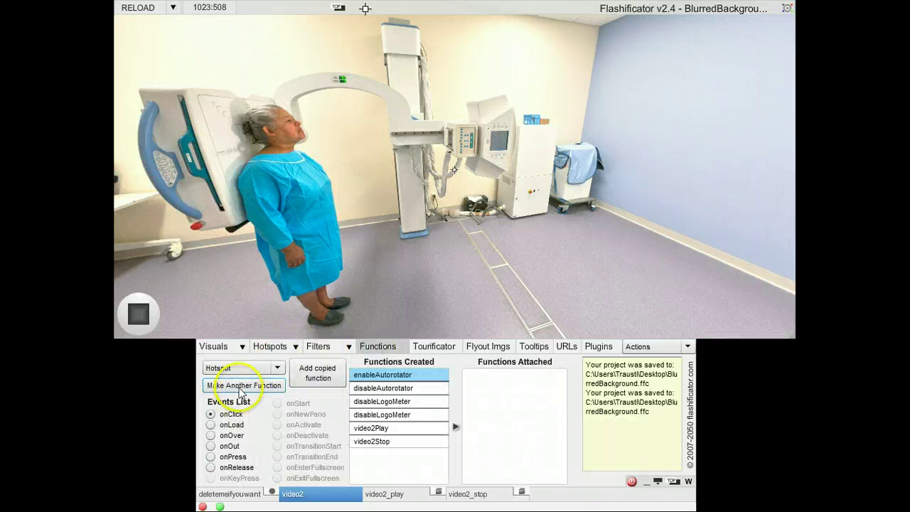
click(242, 391)
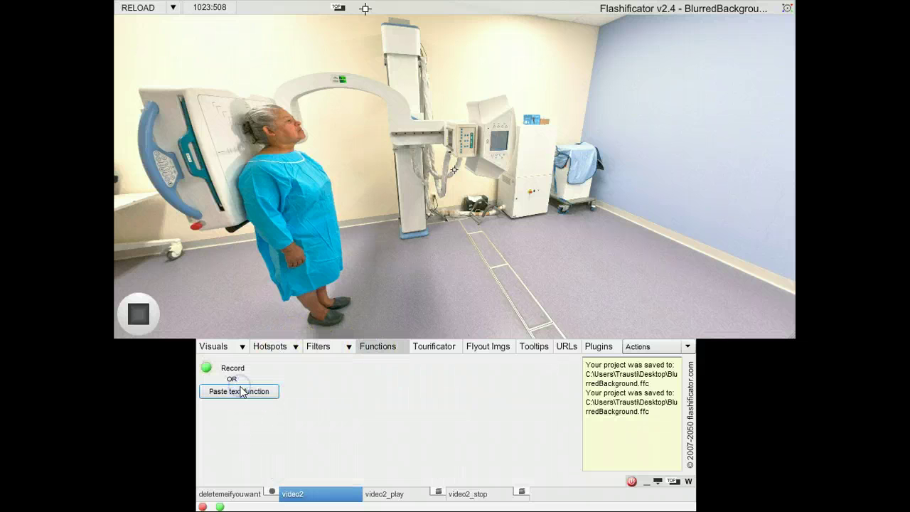
click(207, 367)
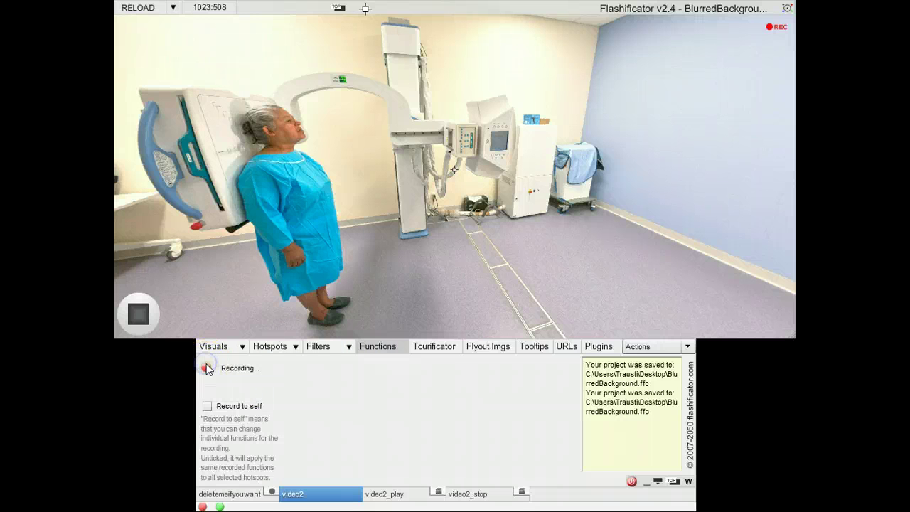
click(281, 346)
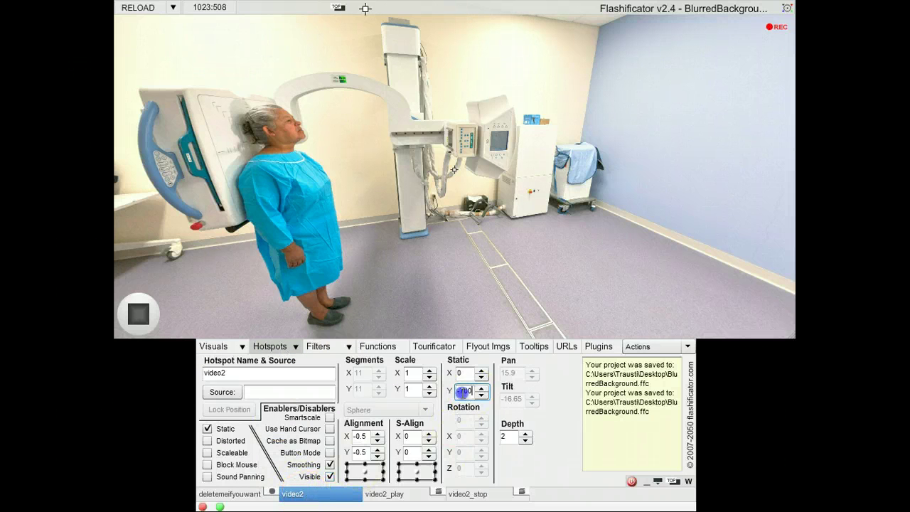
text(0)
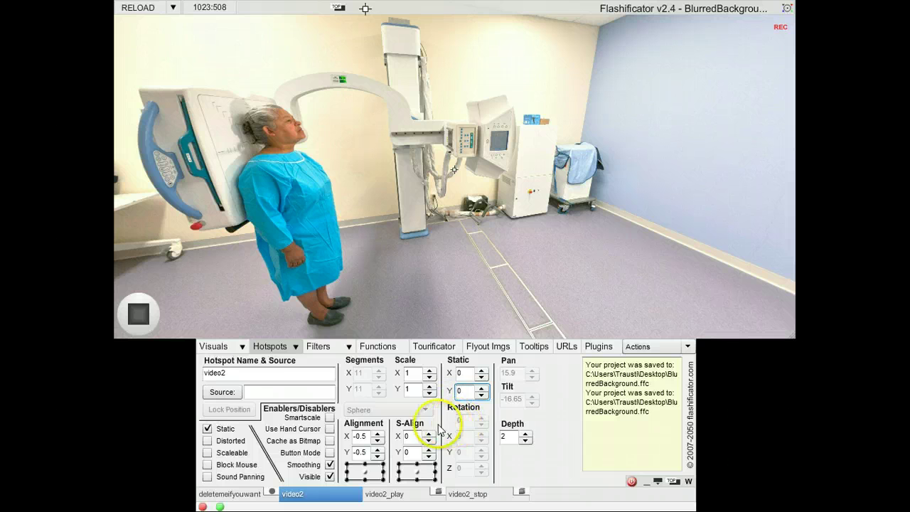
click(463, 372)
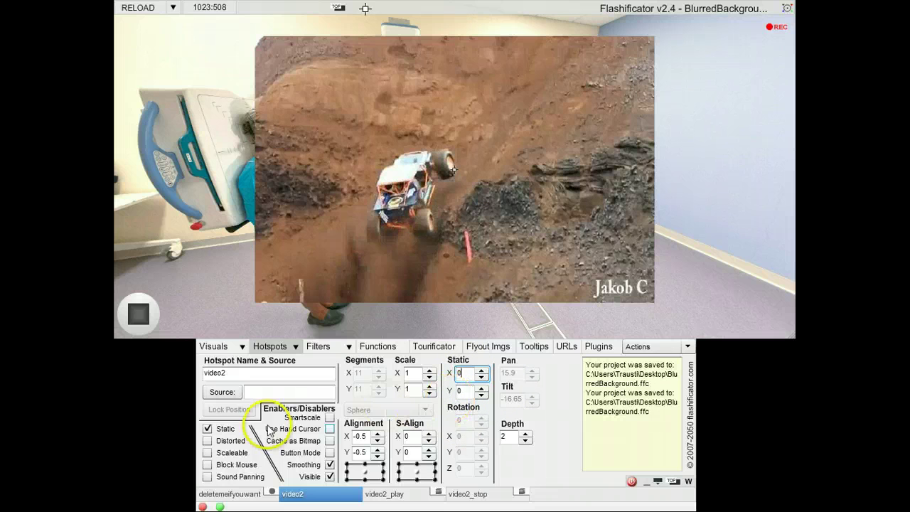
click(379, 347)
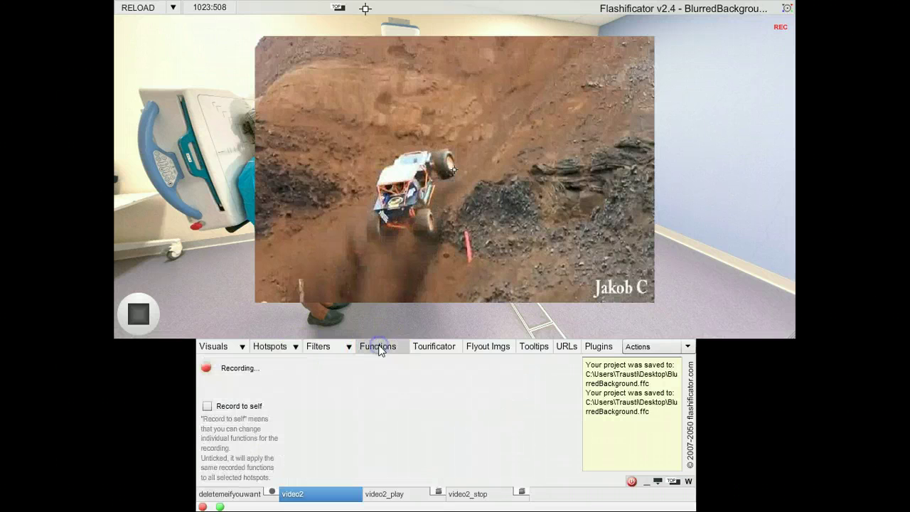
click(206, 369)
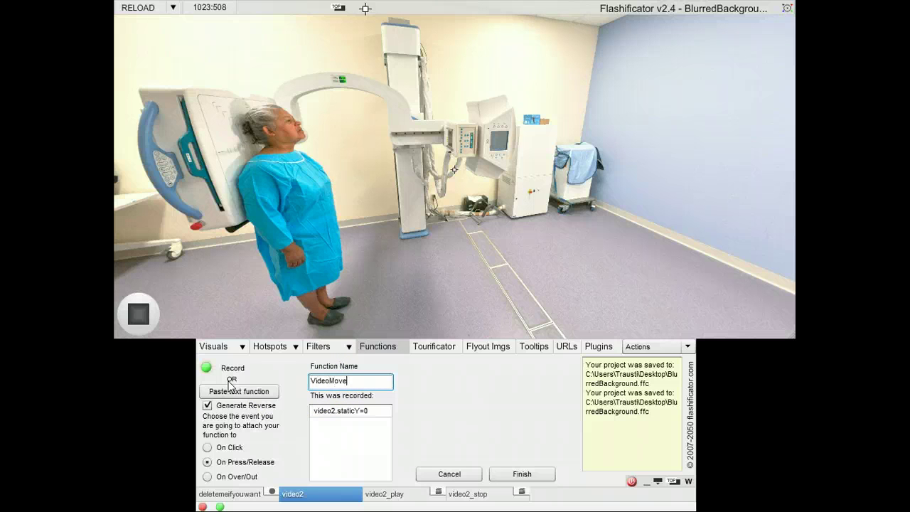
- Give VideoMove a 1000 ms Smooth on-click transition and attach it to video2_play
click(345, 411)
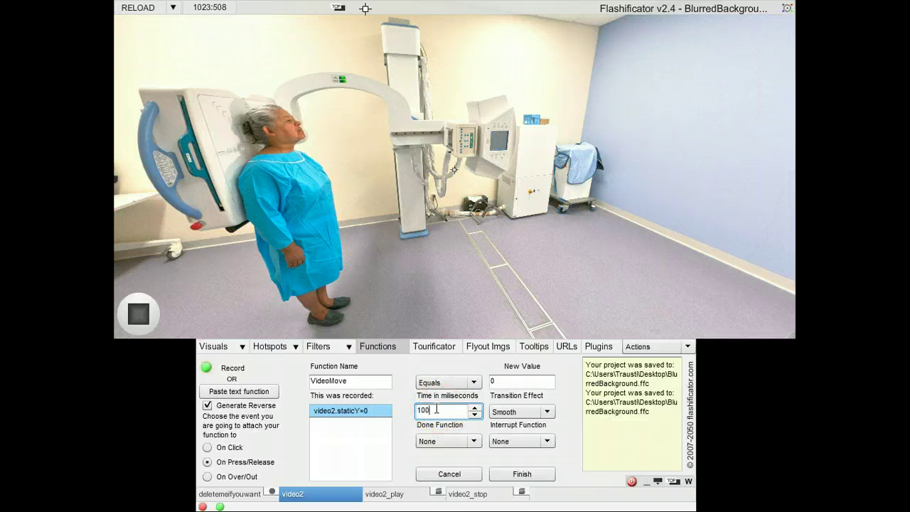
click(521, 379)
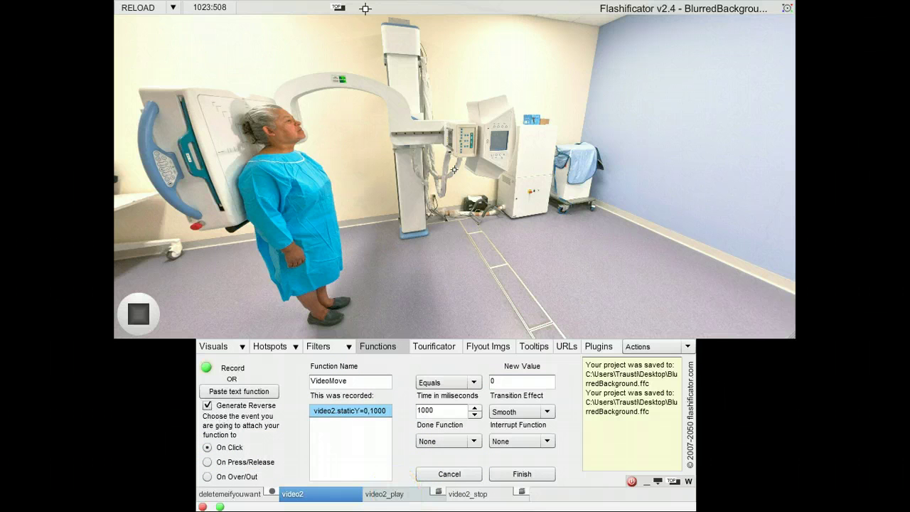
click(382, 491)
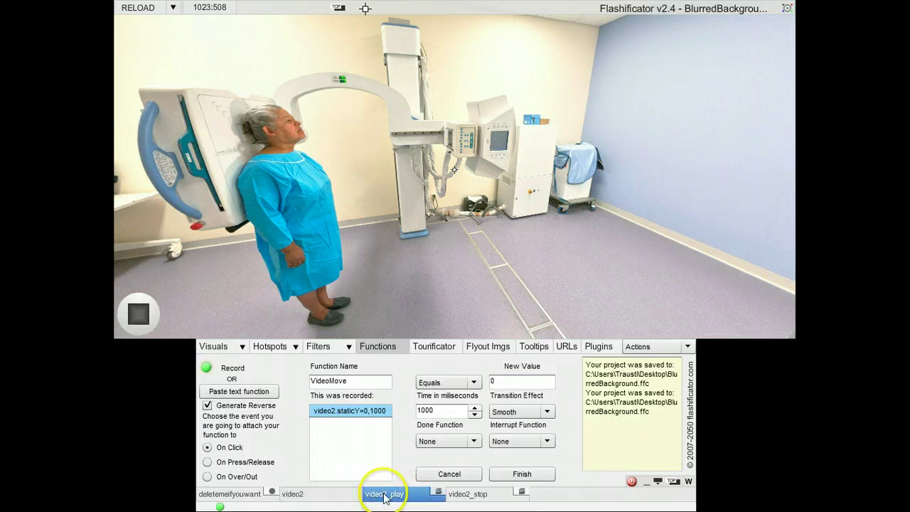
click(526, 474)
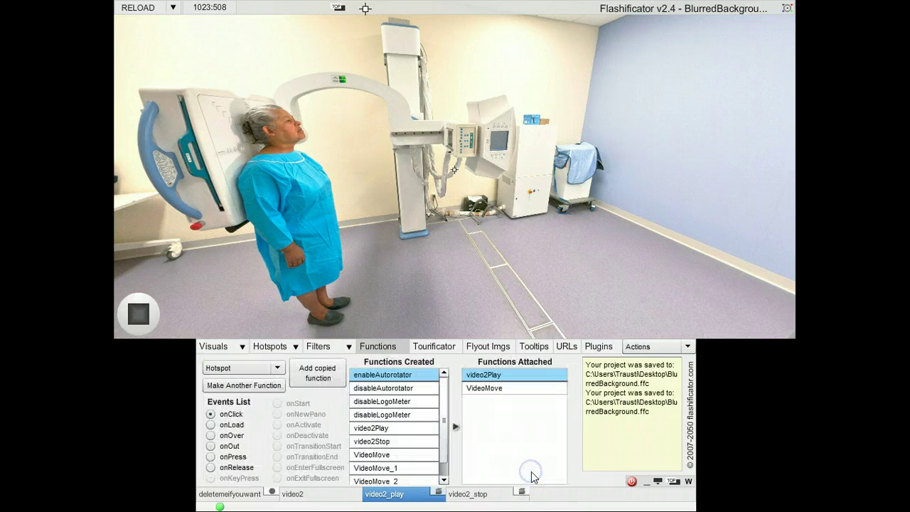
- Reload the tour, detach VideoMove from video2_play and attach VideoMove_1 to its click
click(142, 313)
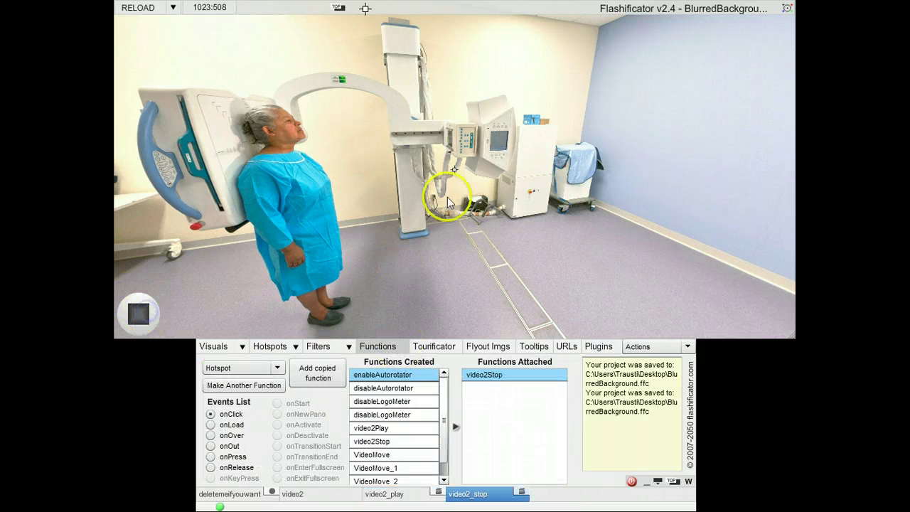
click(141, 8)
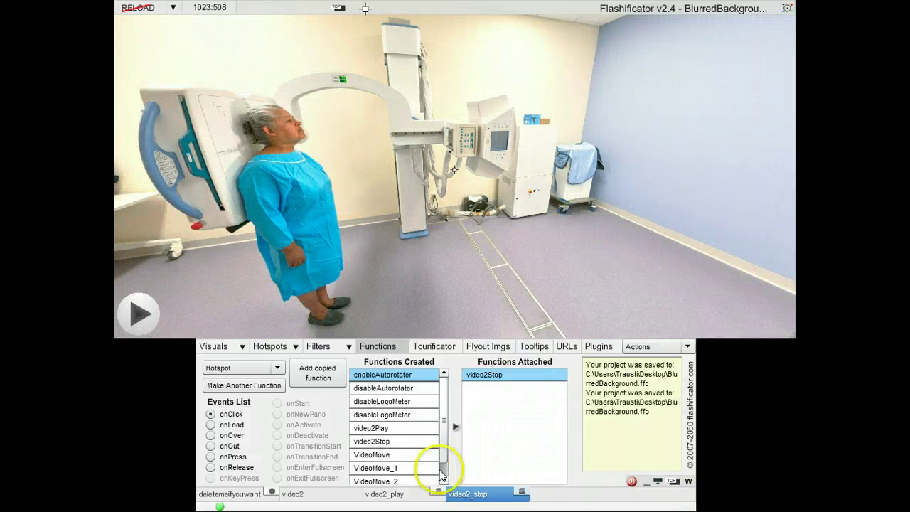
click(393, 496)
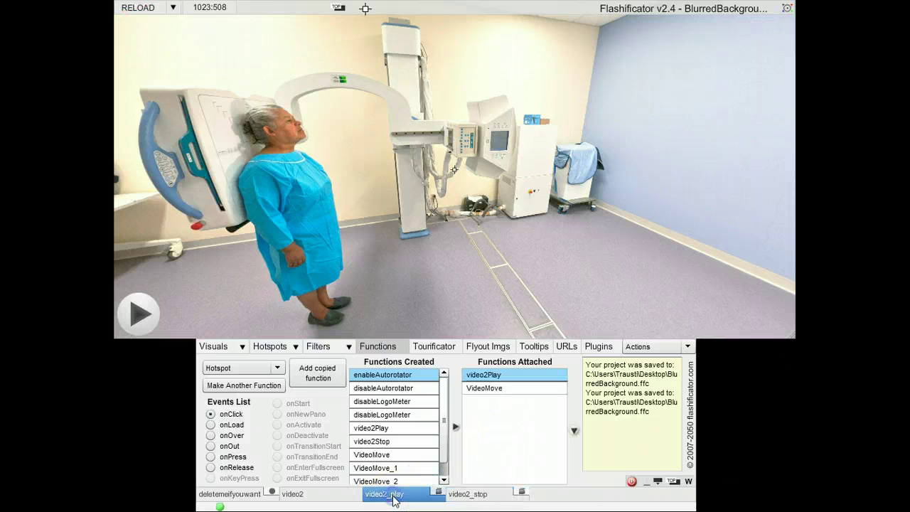
click(488, 390)
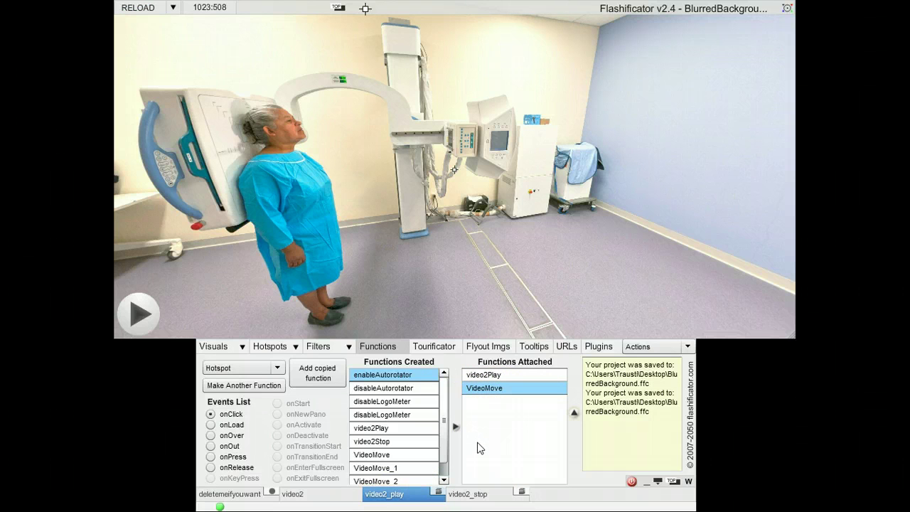
drag(487, 391, 382, 439)
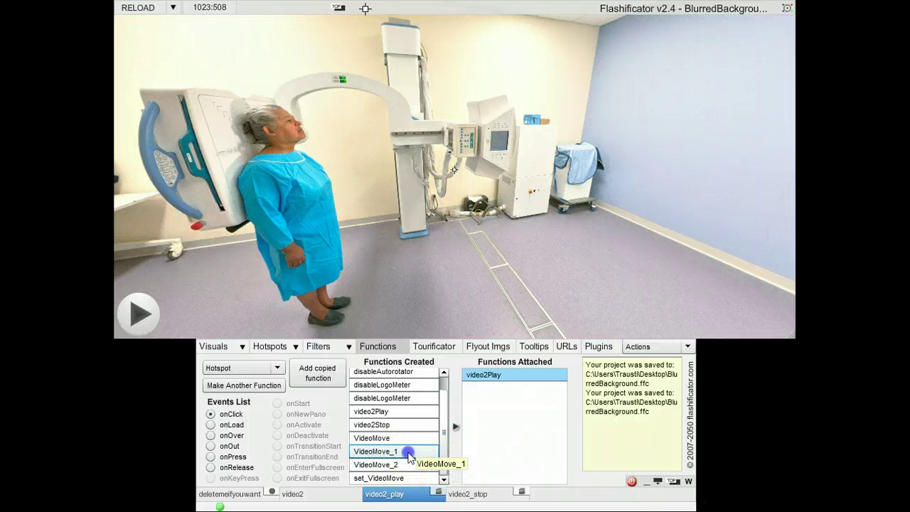
click(410, 455)
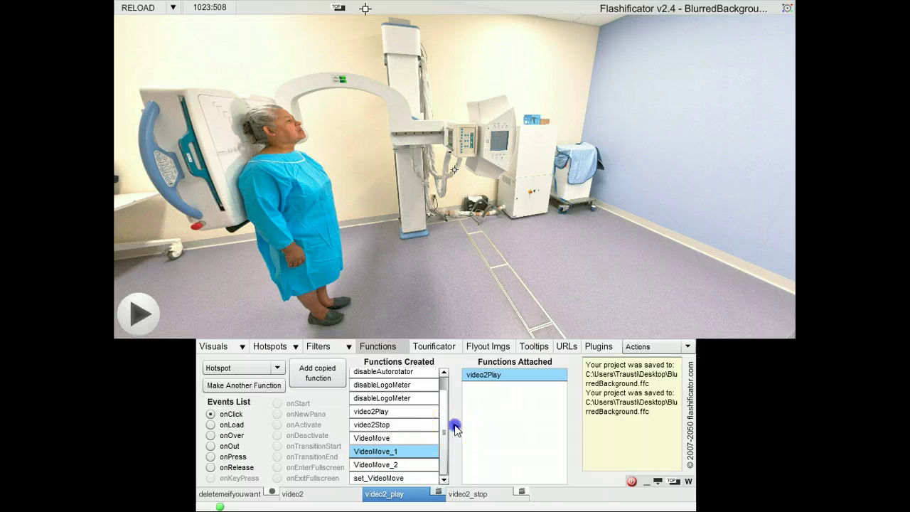
click(455, 428)
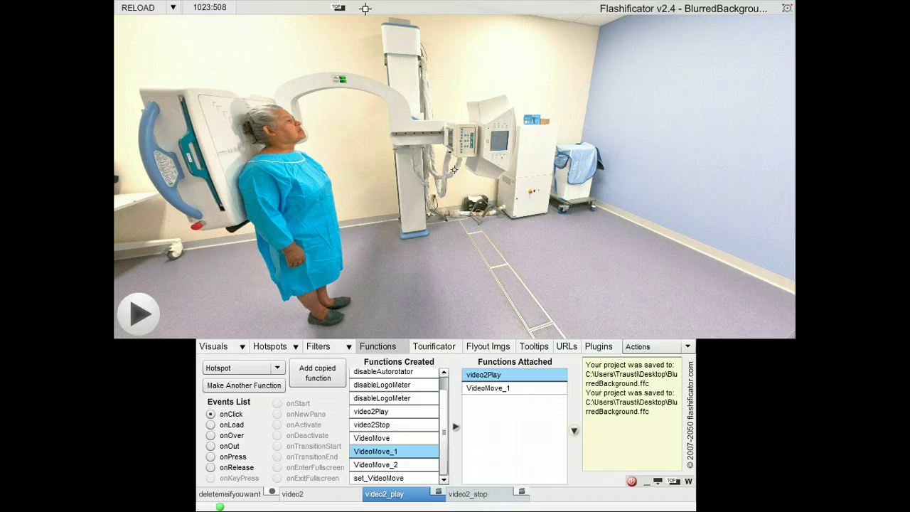
- Attach VideoMove_2 to the video2_stop hotspot's click
click(469, 492)
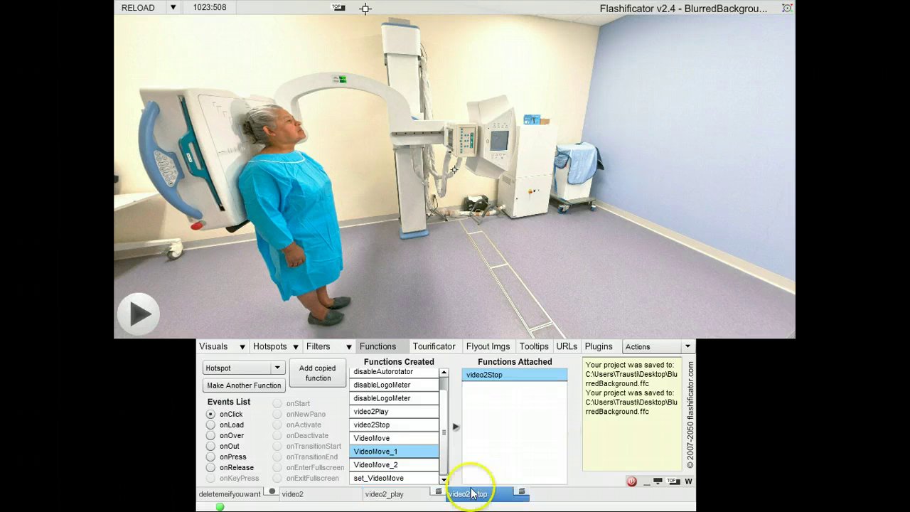
click(398, 465)
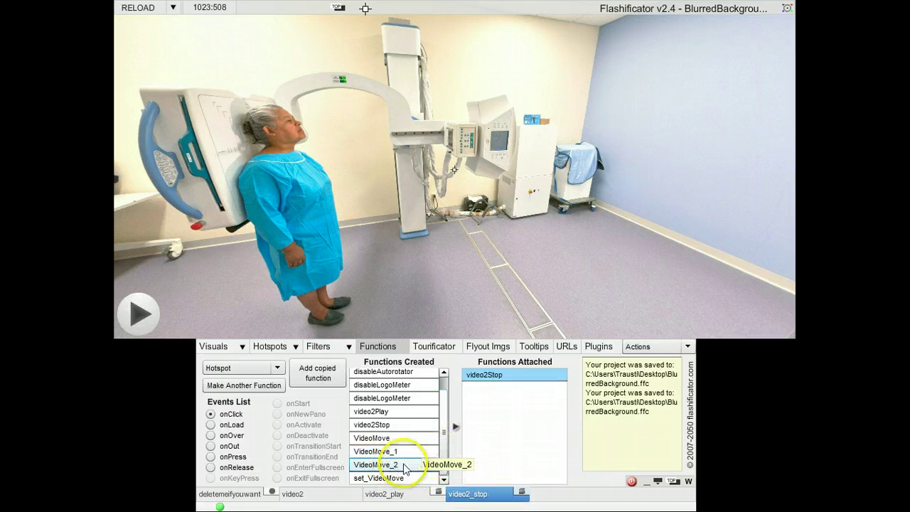
click(416, 466)
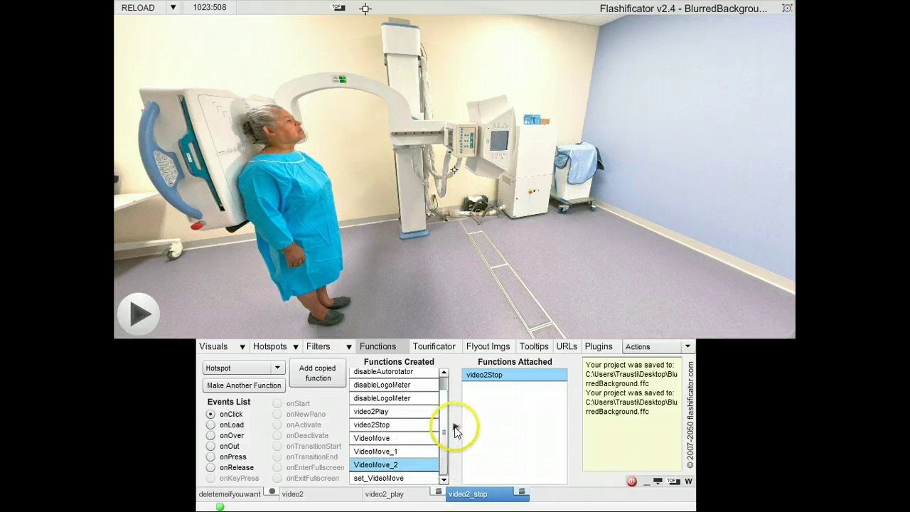
click(457, 429)
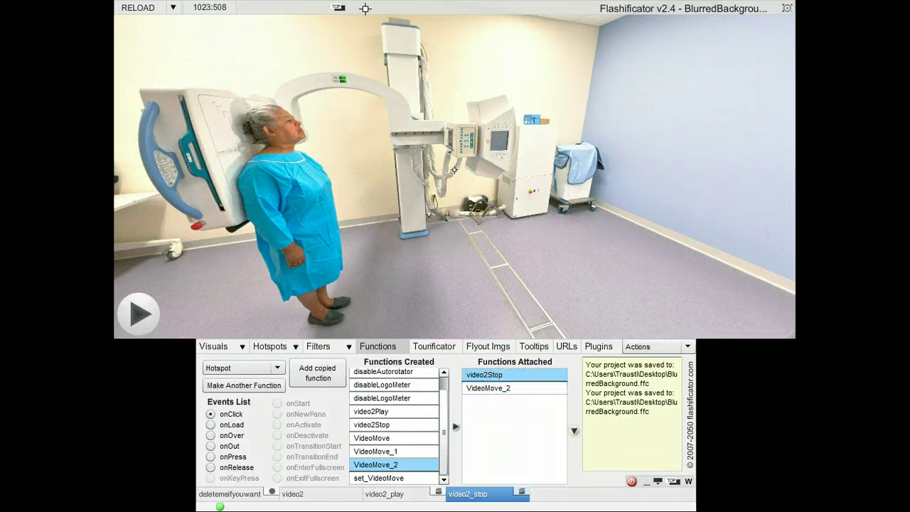
click(137, 8)
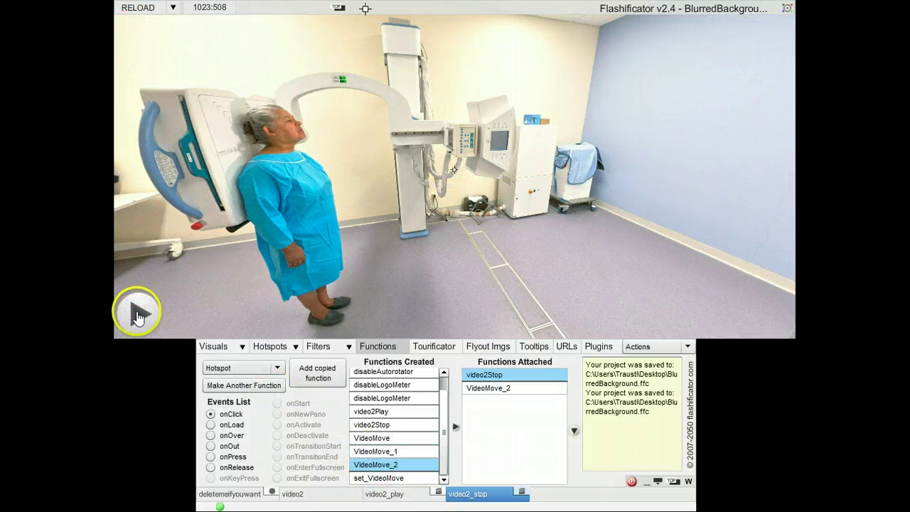
click(139, 315)
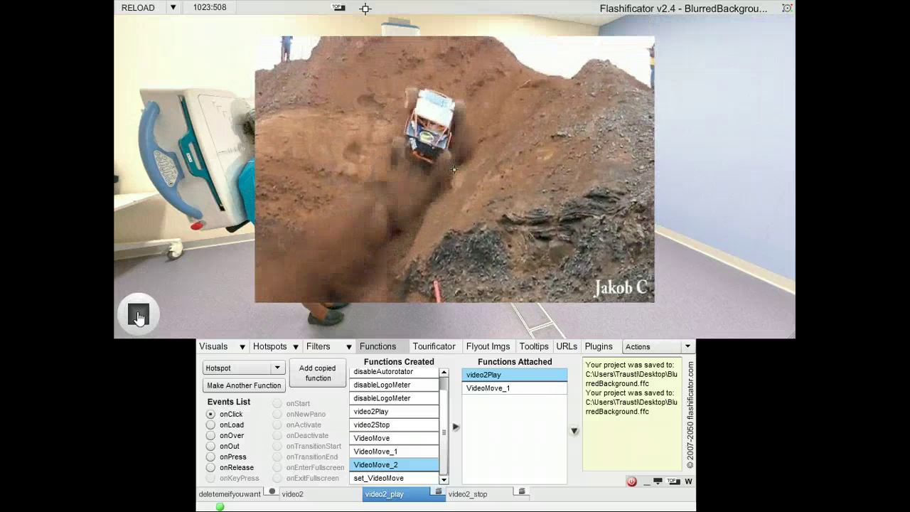
click(141, 318)
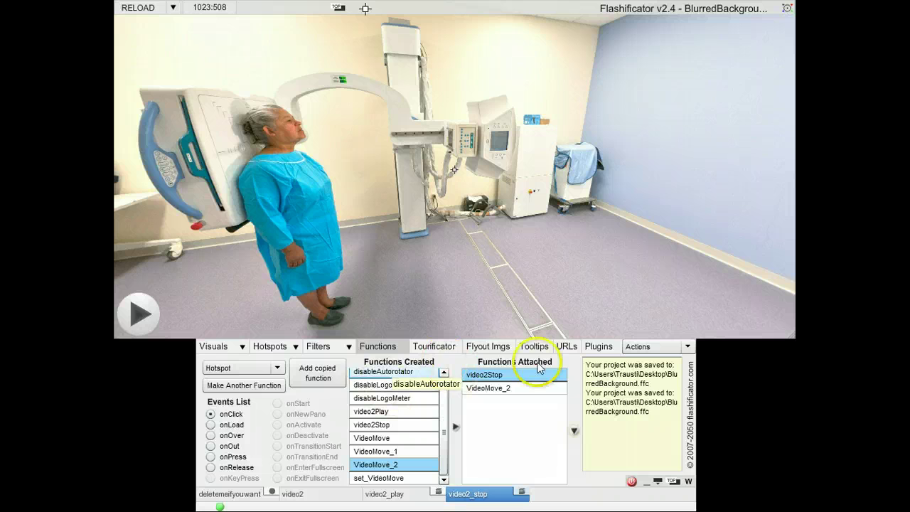
- Record a new function that blurs the Panorama to 57 with Blur X and Y linked
click(377, 348)
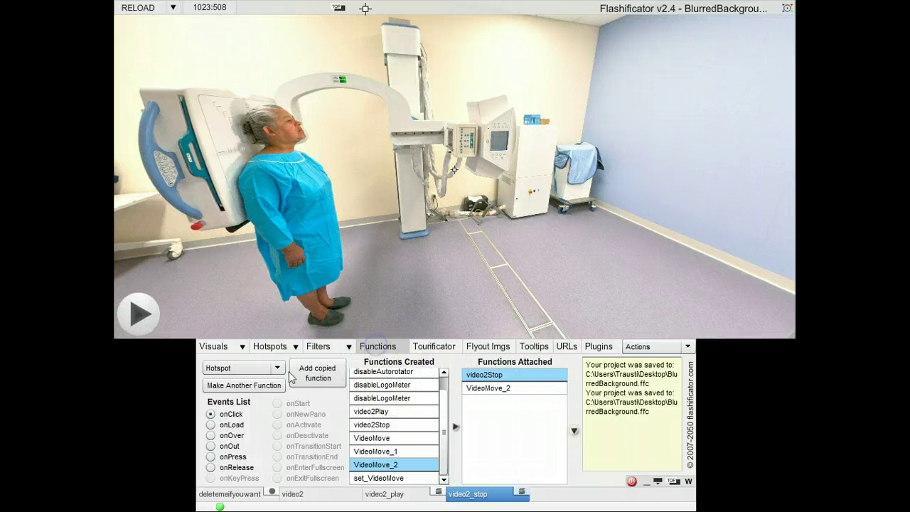
click(223, 386)
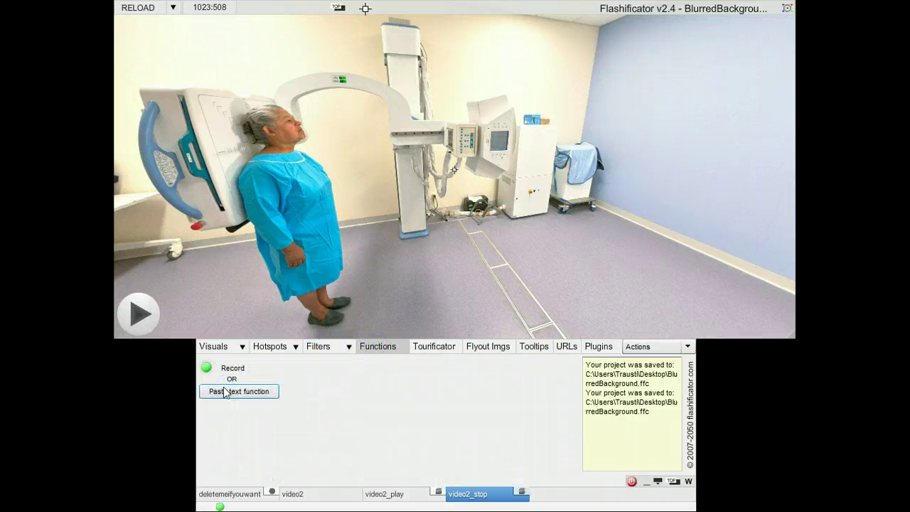
click(206, 368)
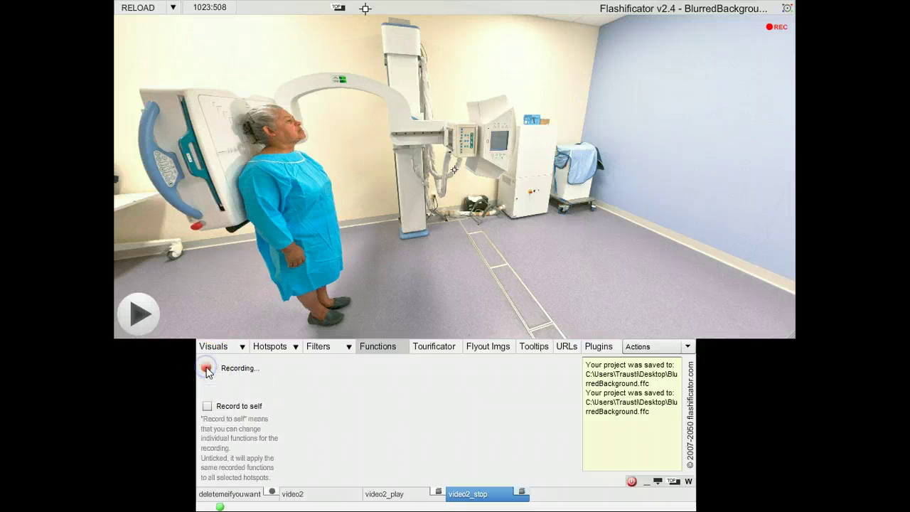
click(342, 347)
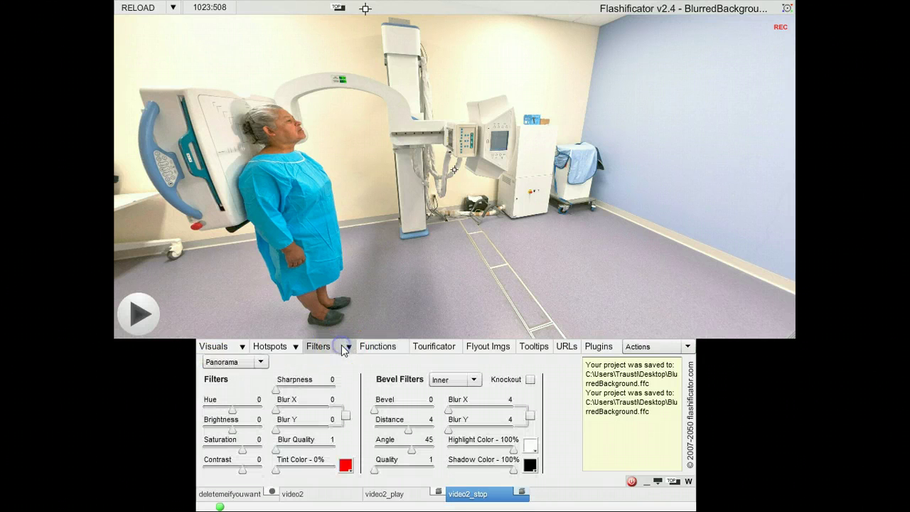
click(222, 363)
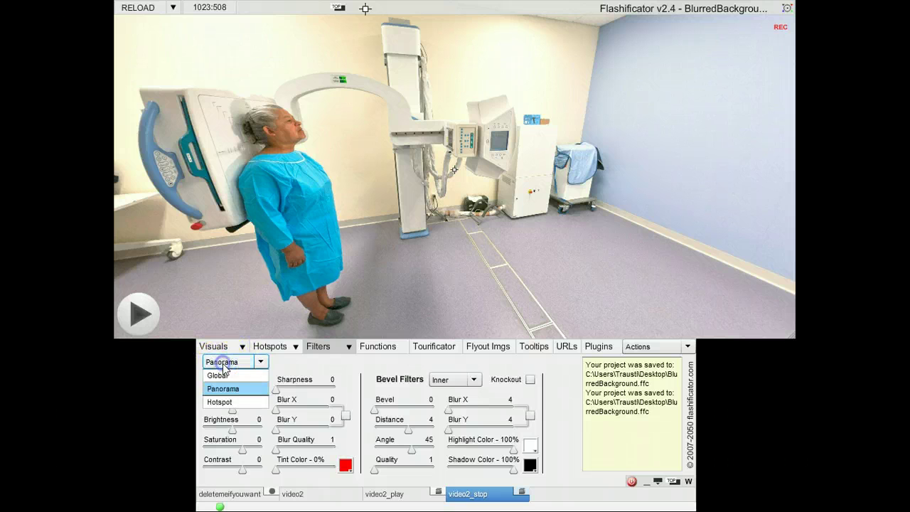
click(222, 363)
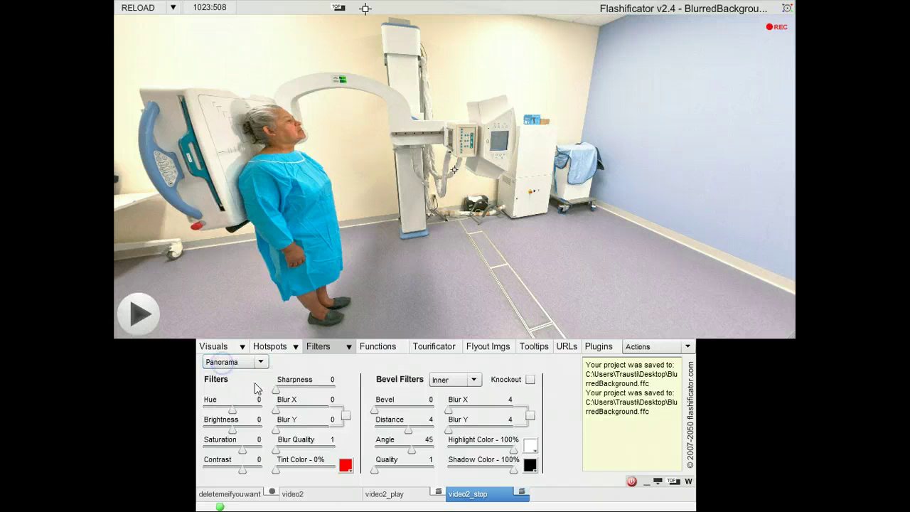
click(345, 415)
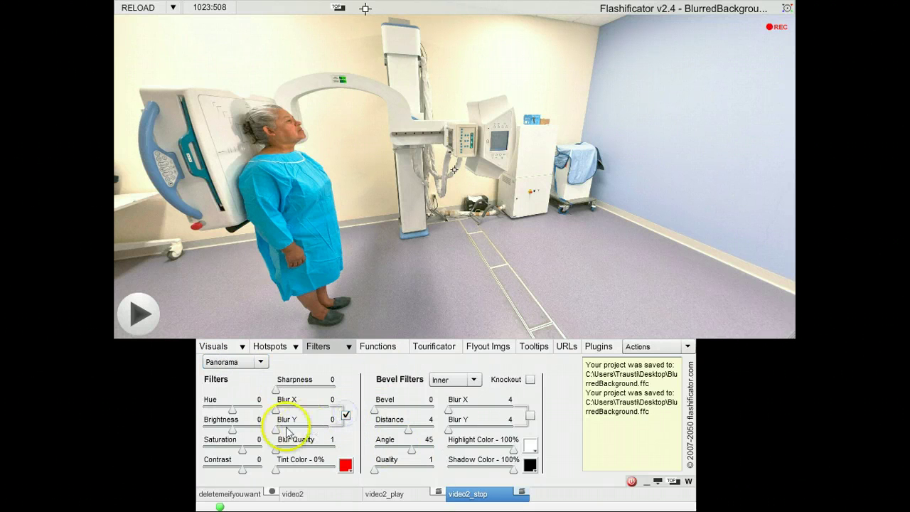
drag(275, 434, 289, 437)
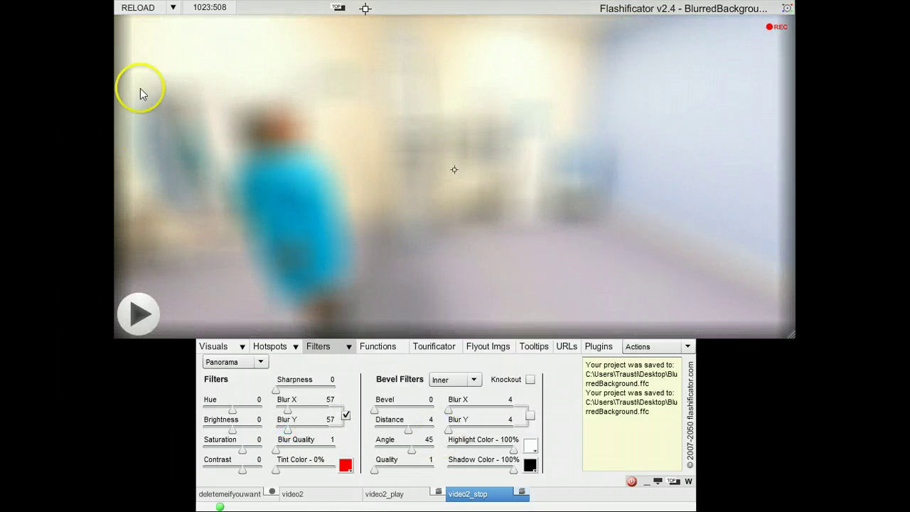
click(387, 347)
click(206, 368)
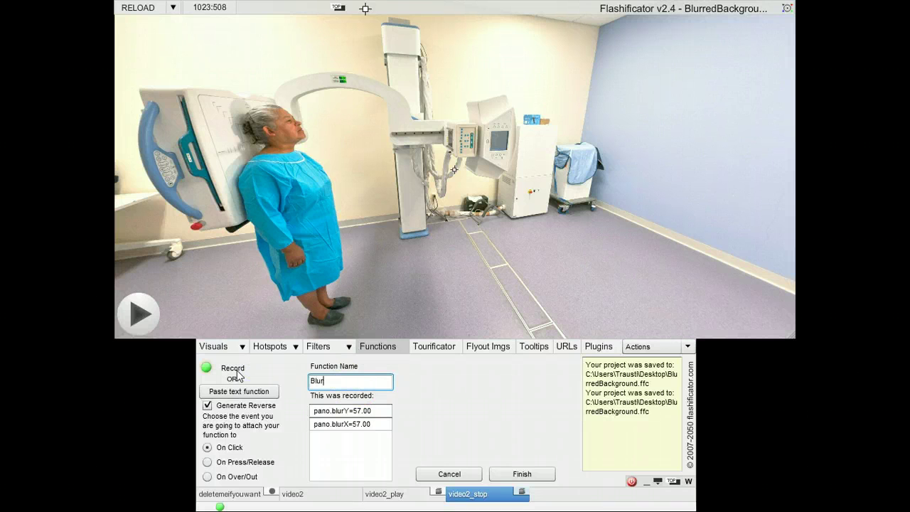
- Name the function Blur, give both blur rows 1200 ms Smooth timing, attach to video2_play
text(Blur)
click(349, 410)
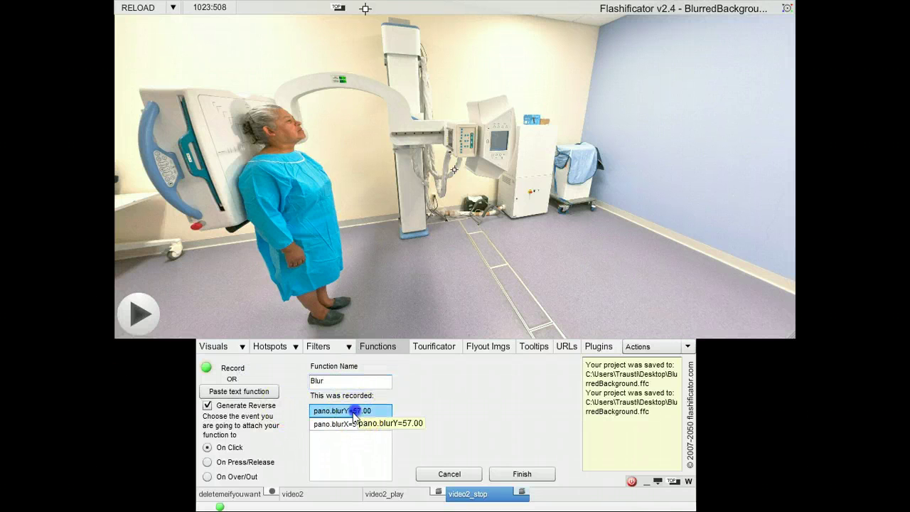
shift+click(350, 424)
click(423, 411)
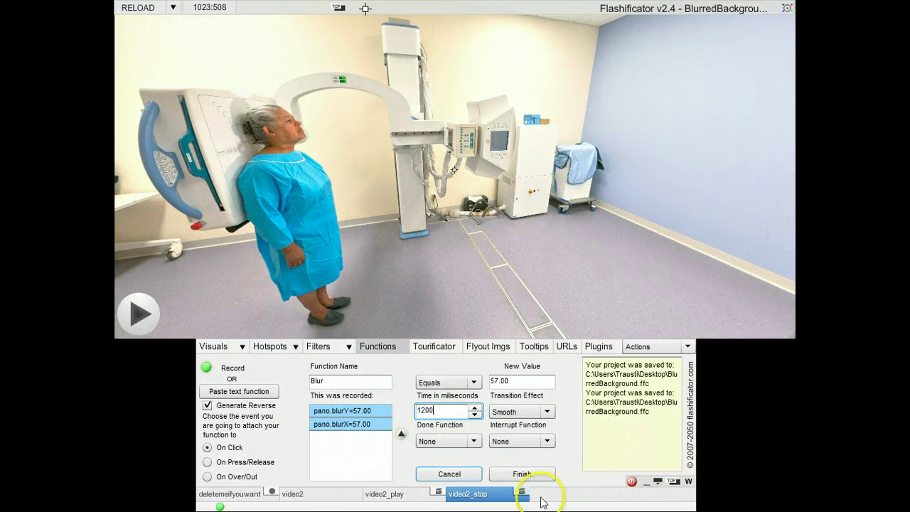
text(1200)
click(501, 381)
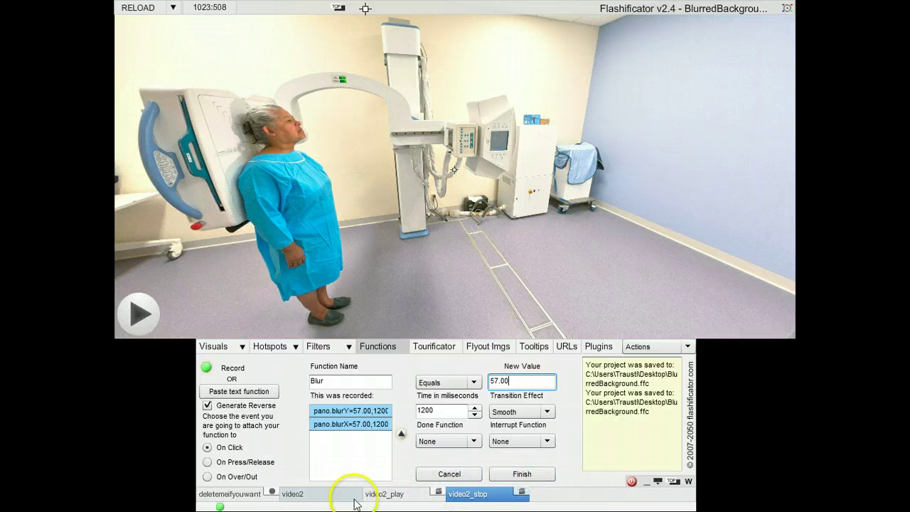
click(391, 494)
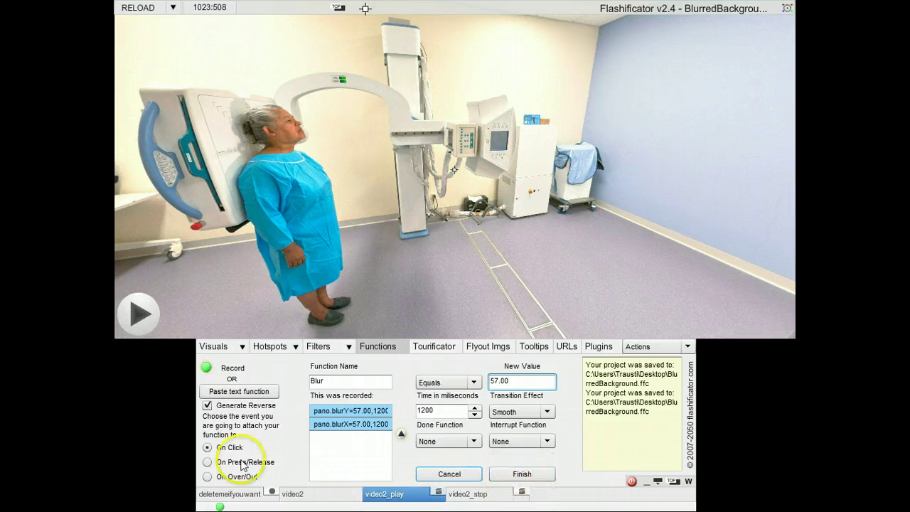
click(525, 476)
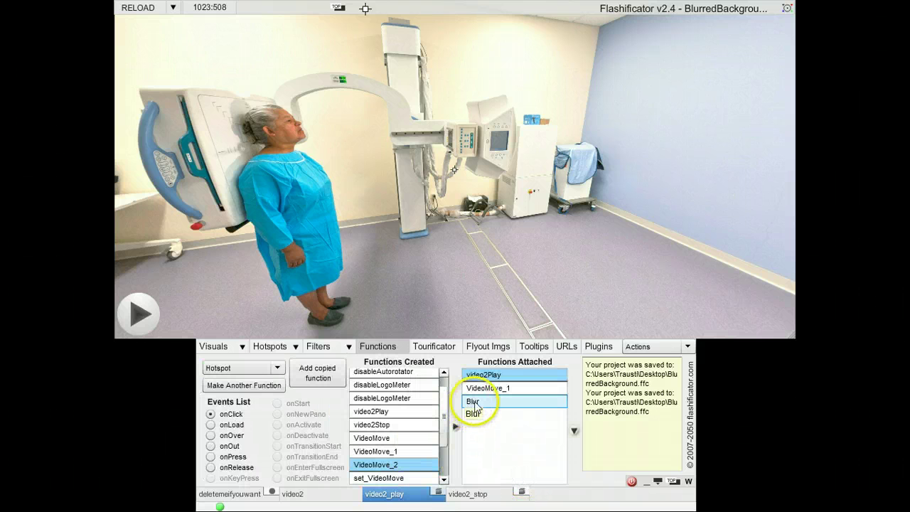
- Remove Blur from video2_play and attach Blur_1 in its place
click(485, 401)
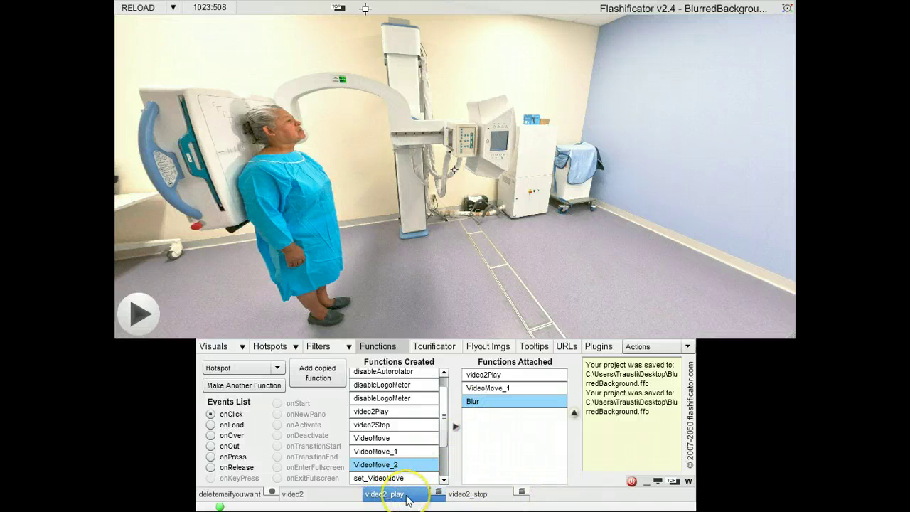
double_click(484, 402)
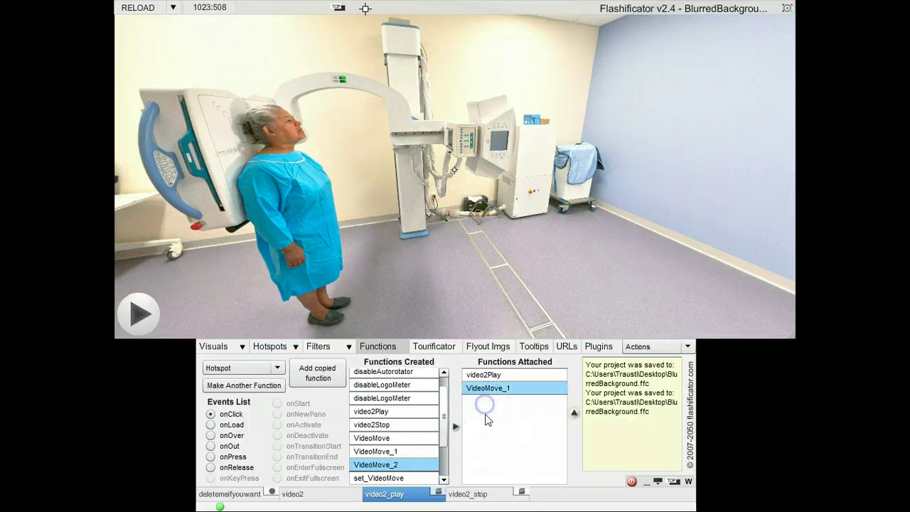
drag(445, 426, 444, 483)
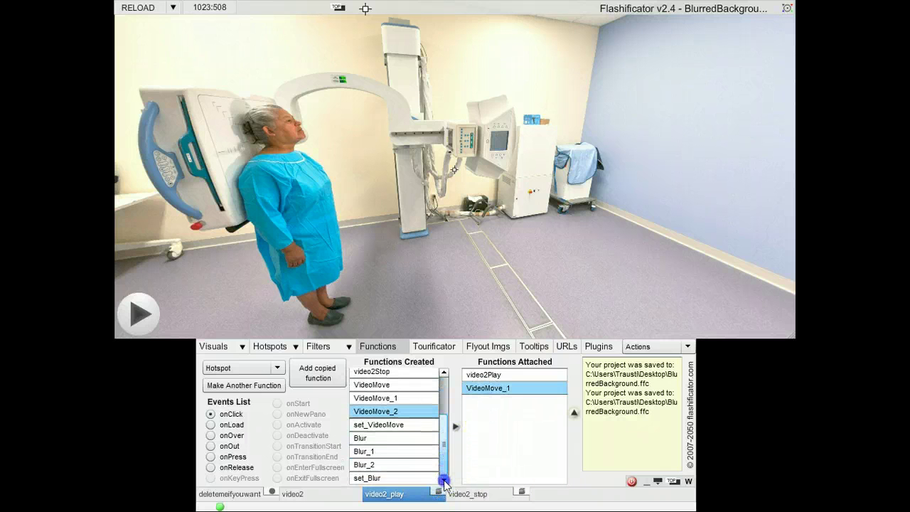
click(376, 452)
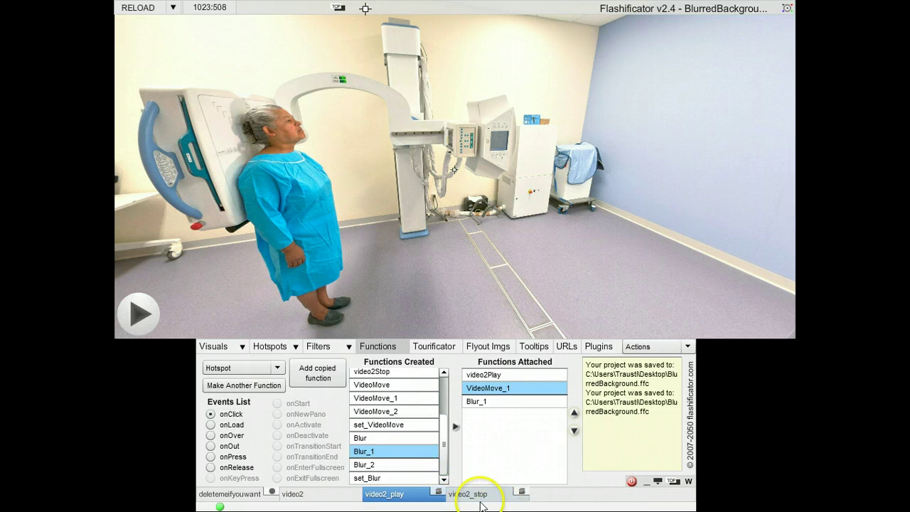
- Attach Blur_2 to the video2_stop hotspot's click
click(480, 499)
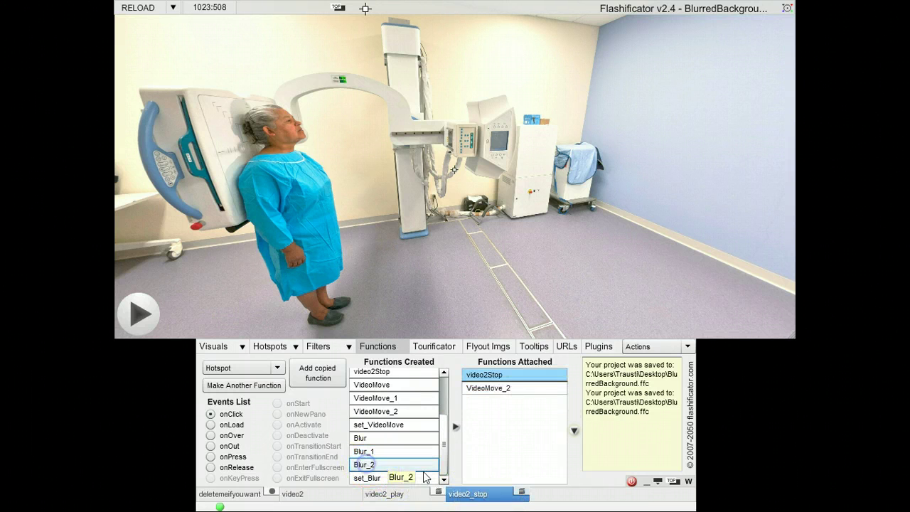
click(424, 471)
click(455, 428)
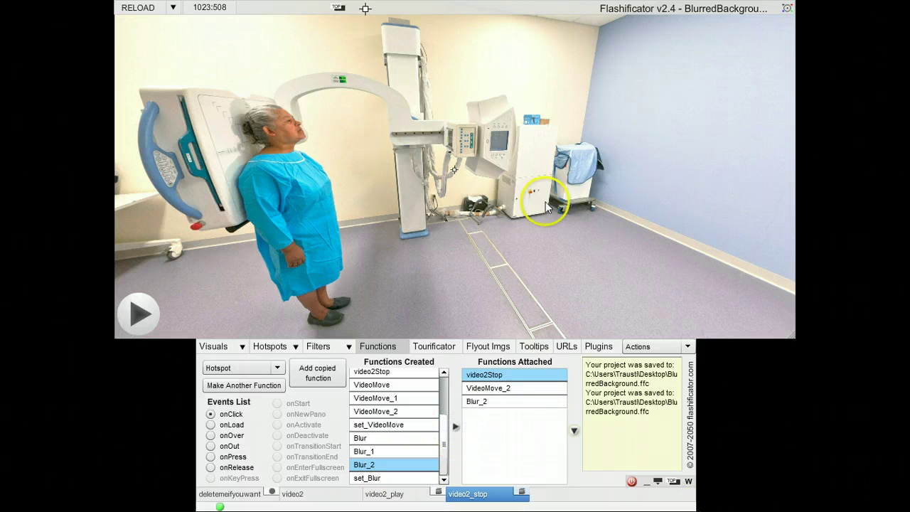
click(140, 312)
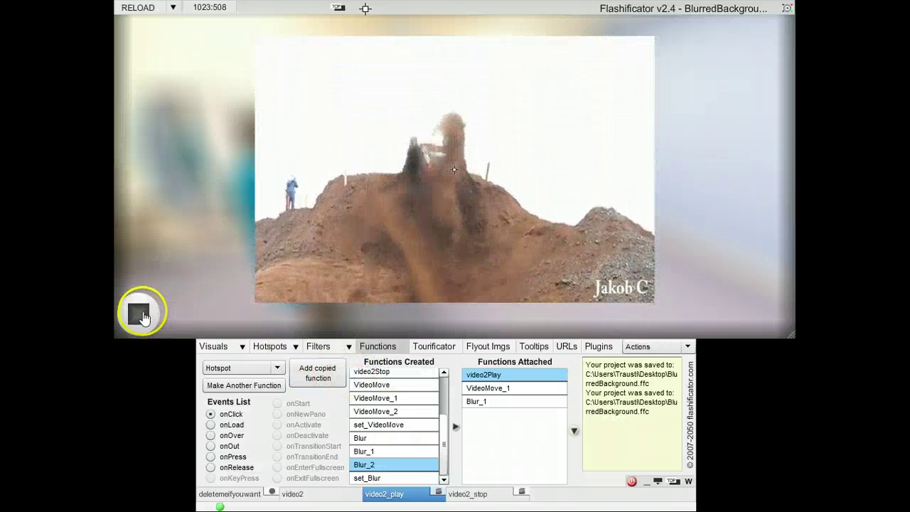
click(140, 314)
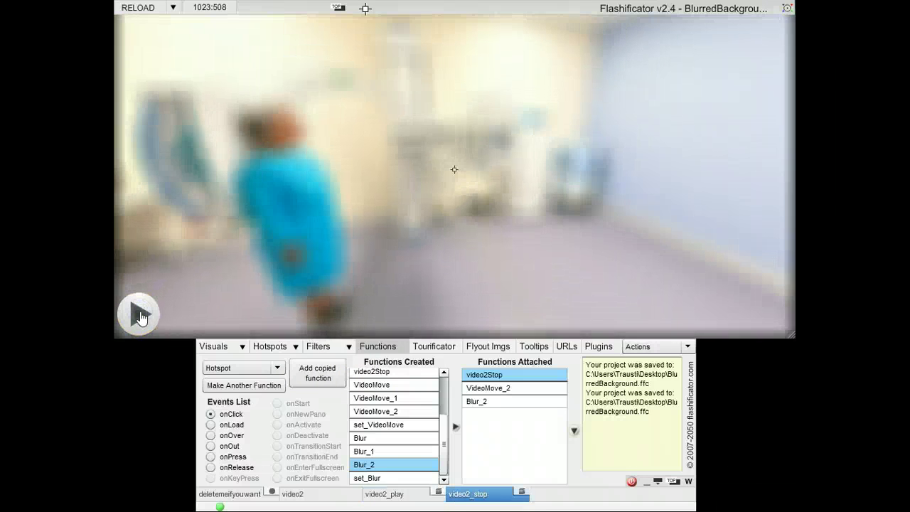